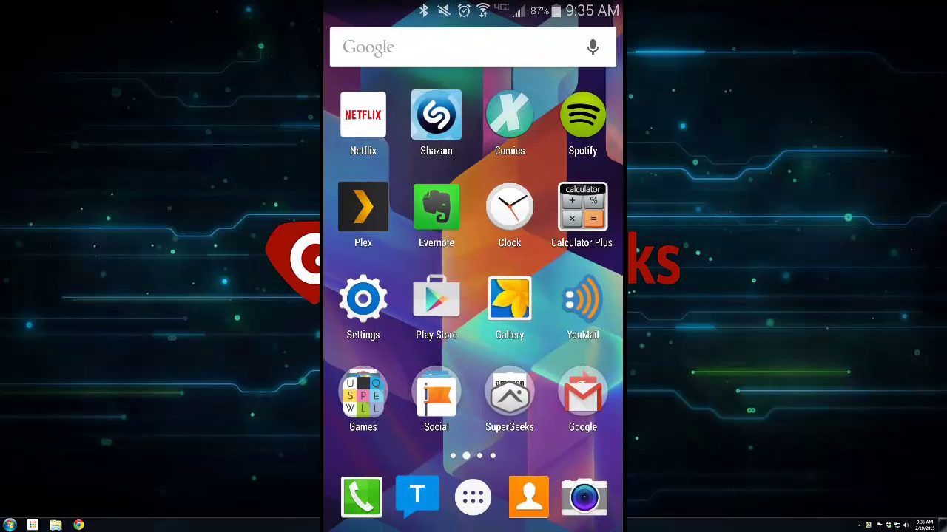
- Search the Play Store for 'mighty' and install MightyText SMS Text Messaging, accepting its permissions
left_click(427, 301)
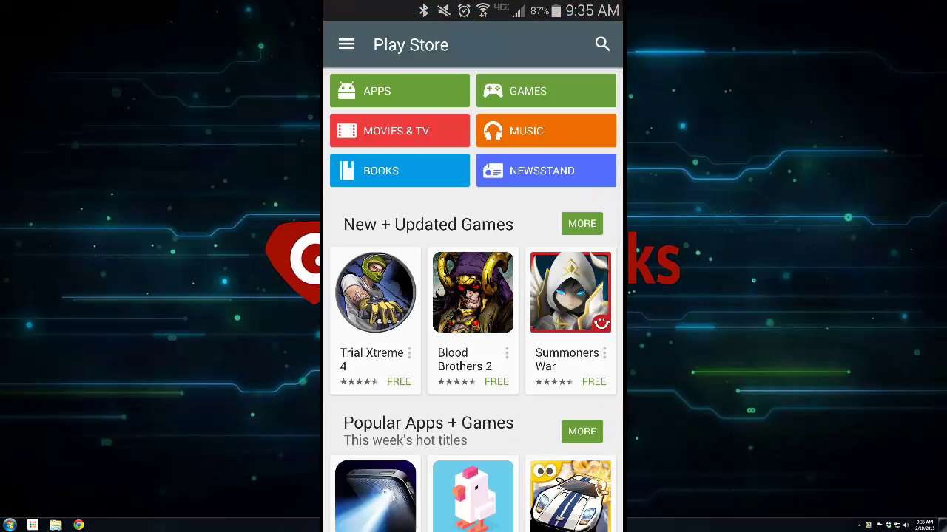
left_click(602, 44)
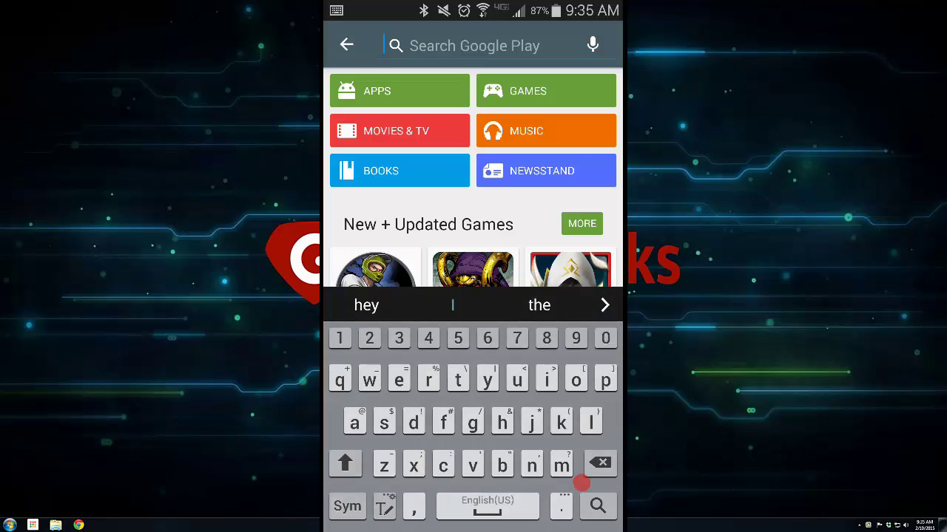
type("mi")
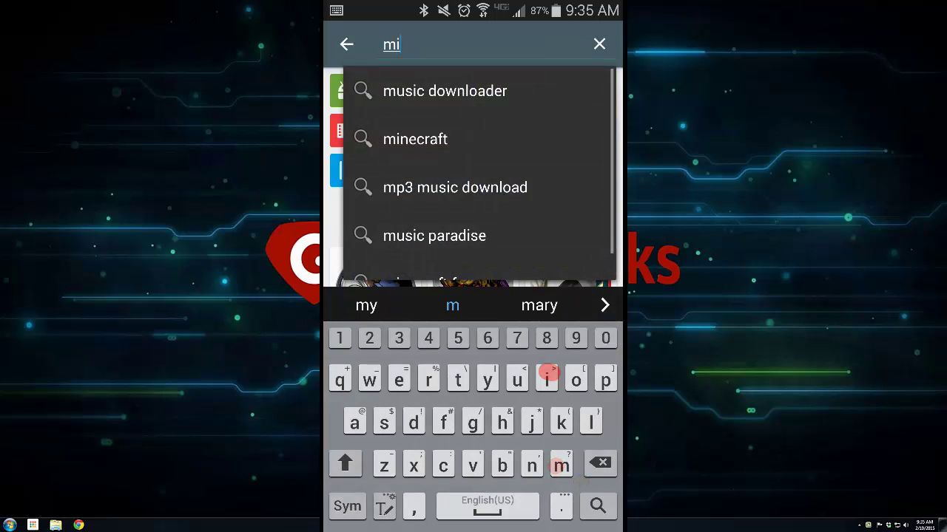
type("ghty")
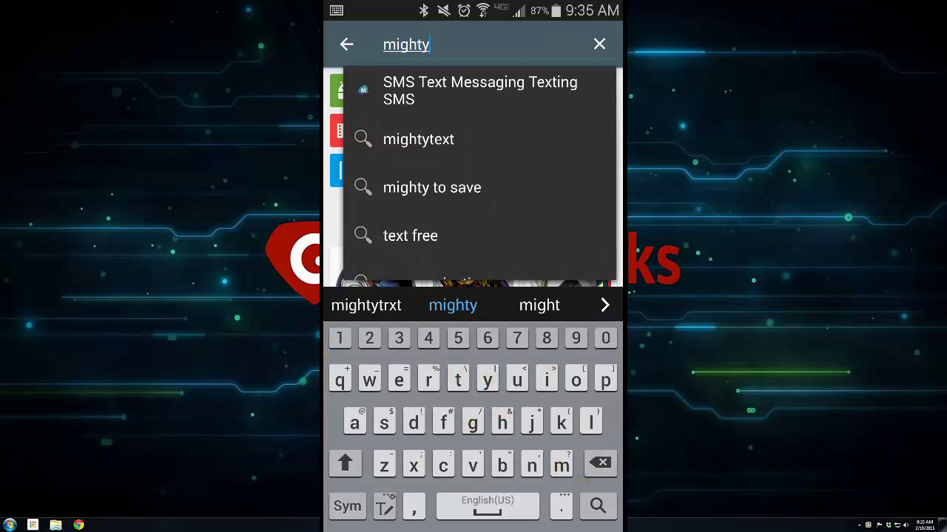
left_click(510, 97)
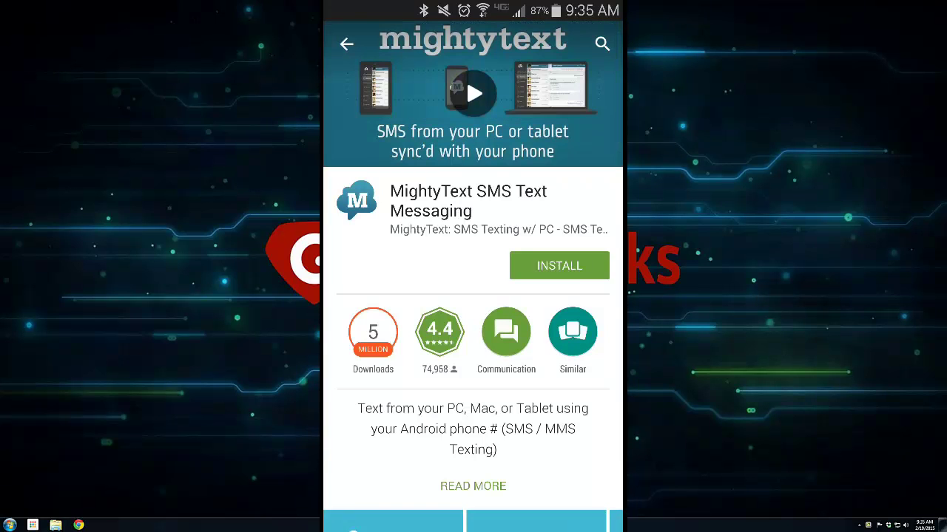
left_click(563, 265)
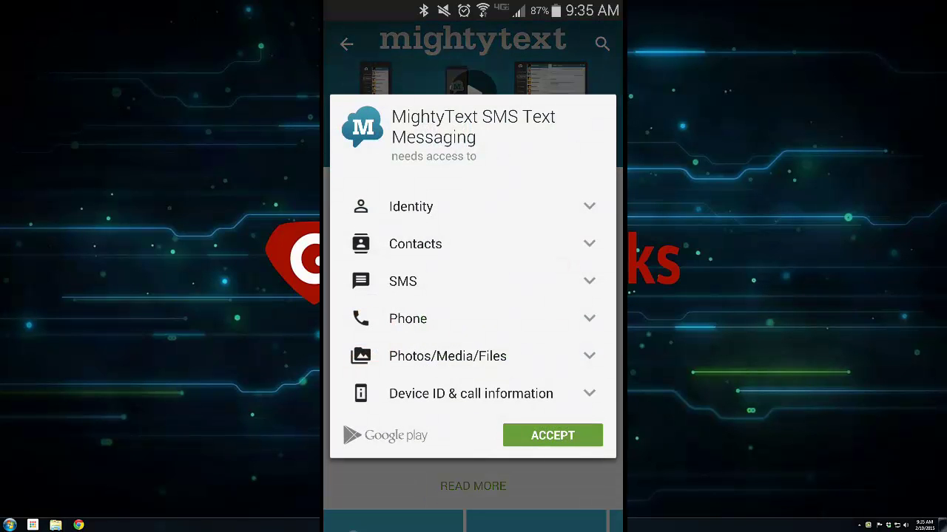
left_click(566, 436)
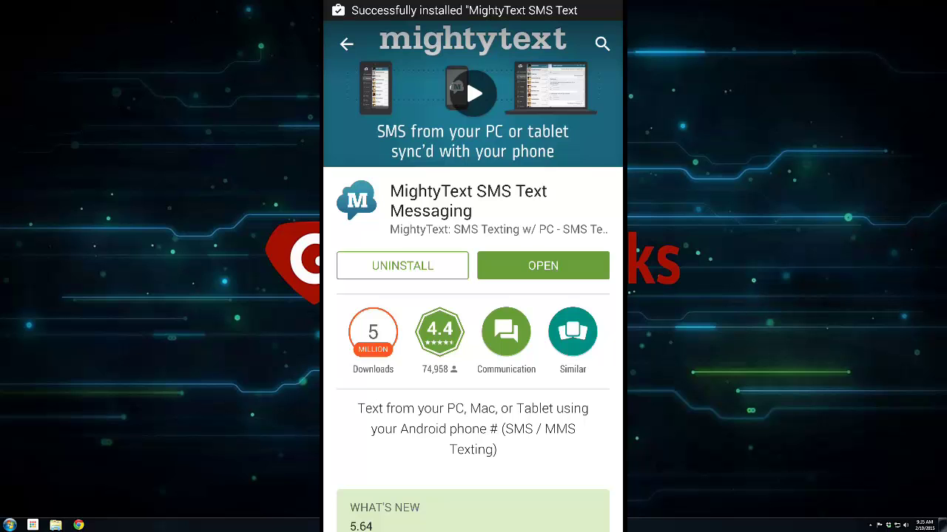
- Launch MightyText, dismiss the success panel, choose a different Google account, and complete setup
left_click(555, 268)
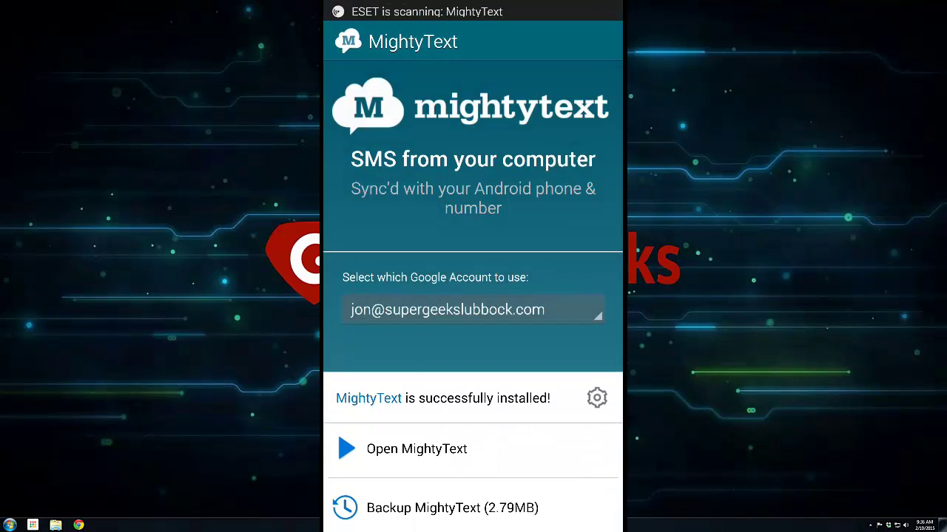
left_click(549, 228)
left_click(590, 313)
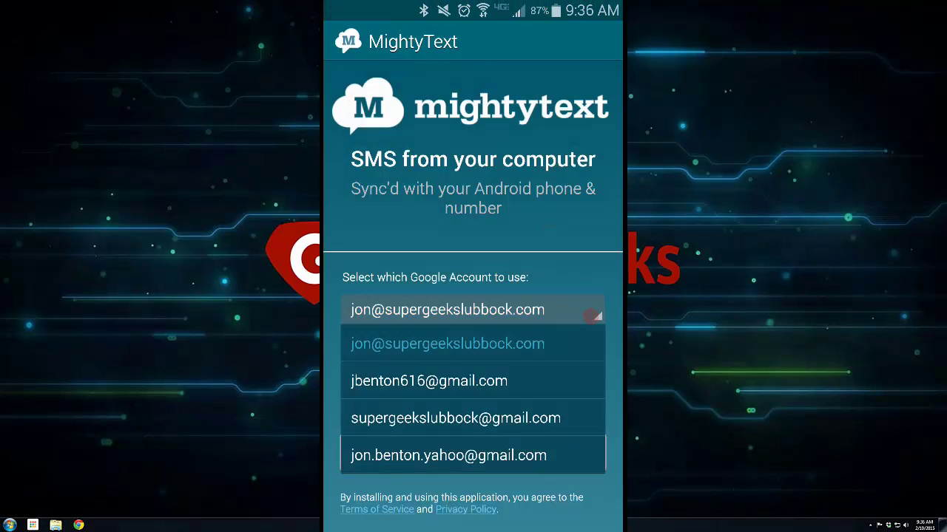
left_click(493, 380)
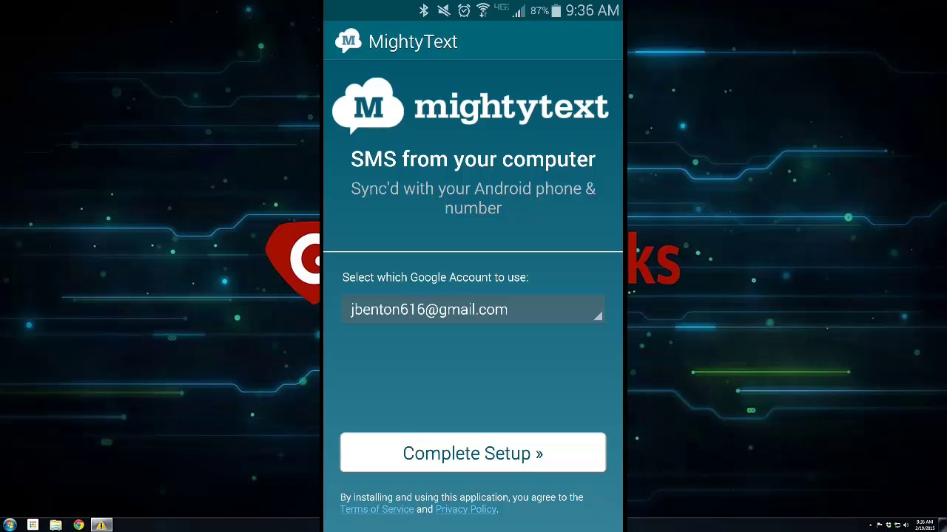
left_click(528, 454)
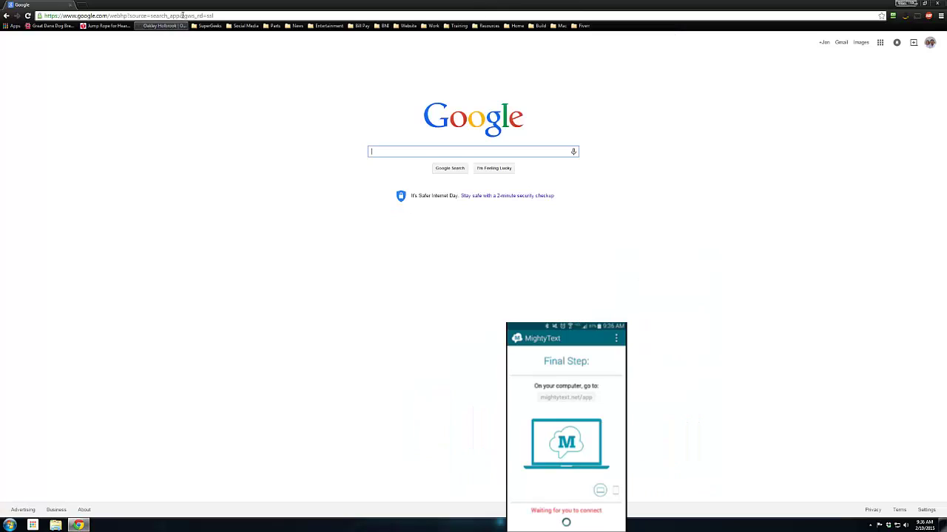
- Go to mightytext.net/app in Chrome
left_click(183, 17)
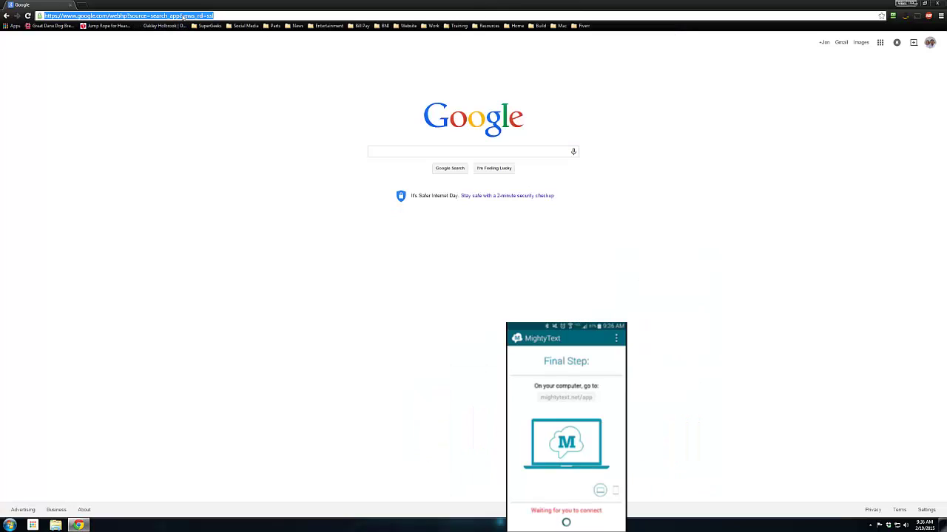
type("mightytext.net/app")
key("Return")
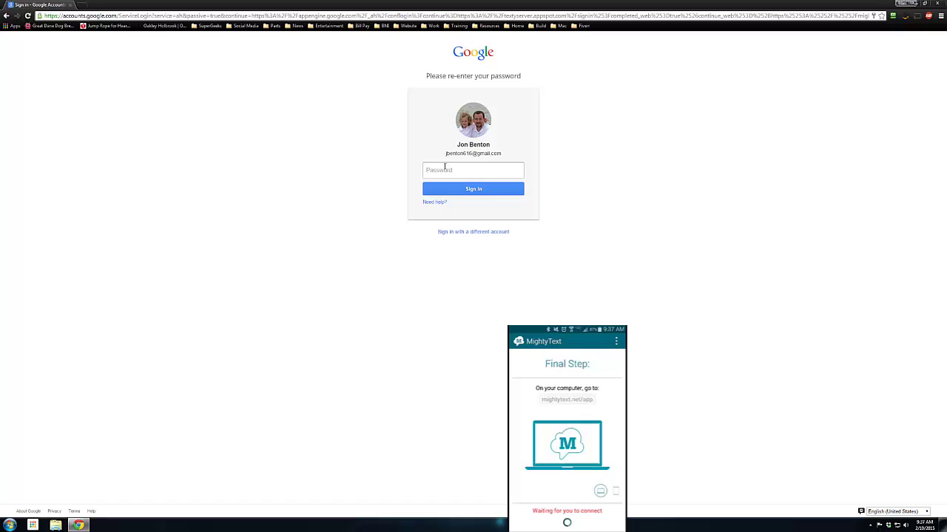
- Re-enter the Google account password to sign in and dismiss the RoboForm prompt
left_click(442, 171)
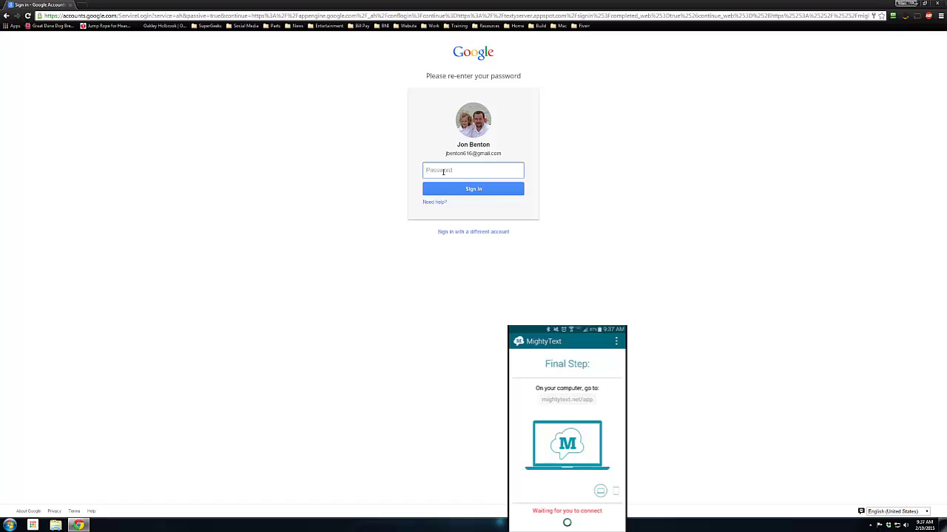
type("*****")
key("Return")
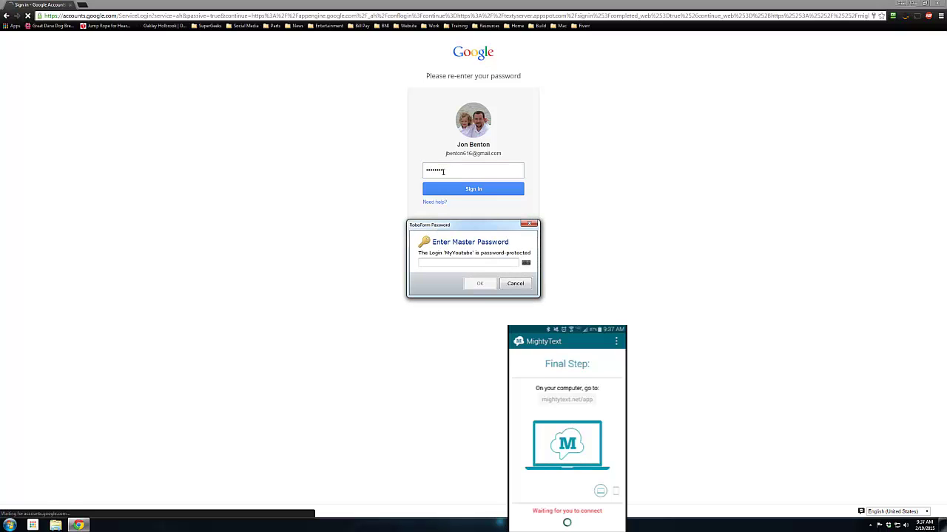
left_click(518, 285)
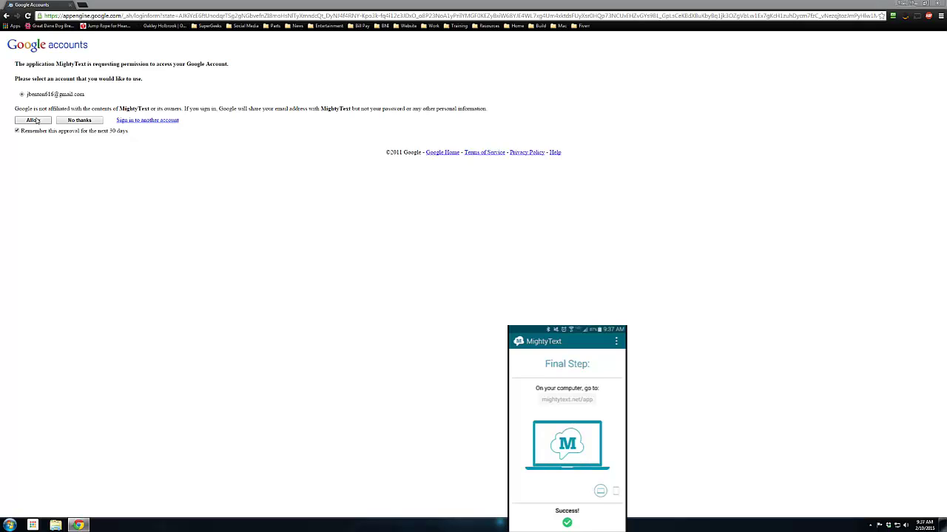
- Allow MightyText access to the Google account and send 'Did you send those TPS Reports?'
left_click(33, 121)
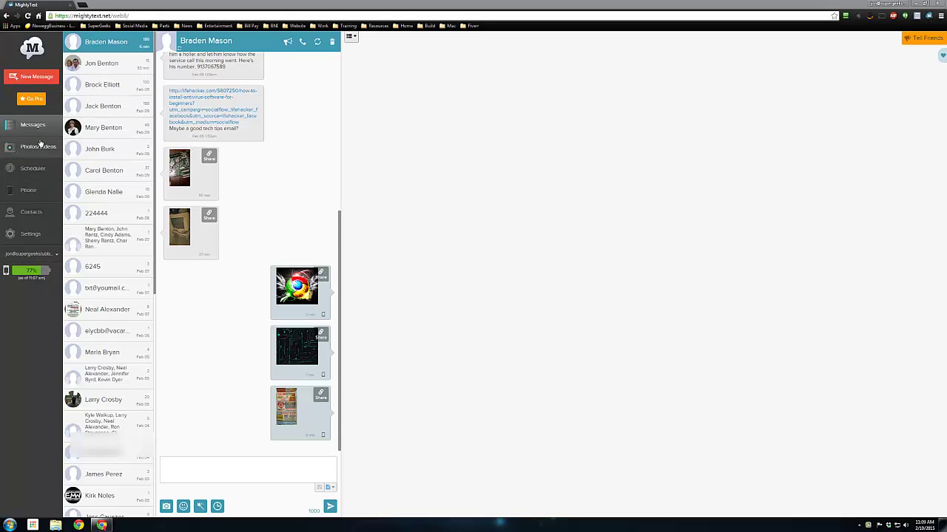
left_click(178, 464)
type("Did ")
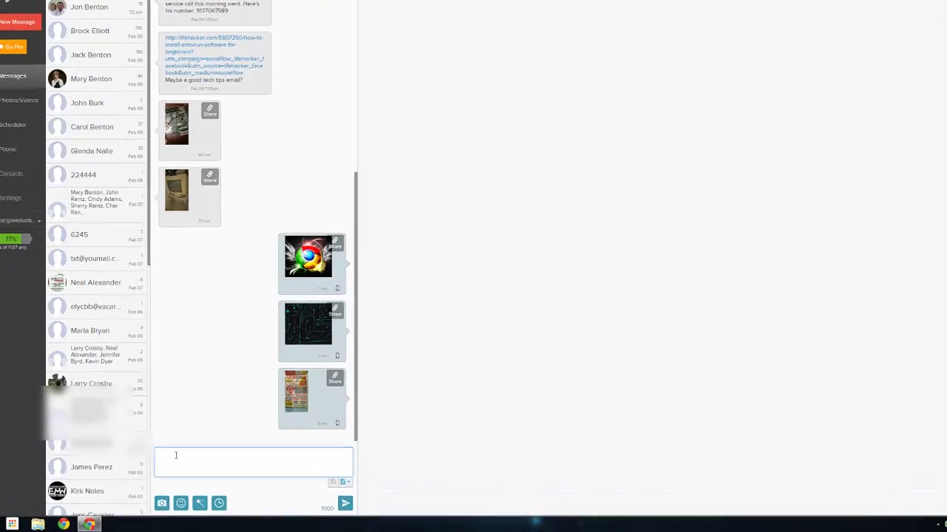
type("you send those TPS Reports?")
key("Return")
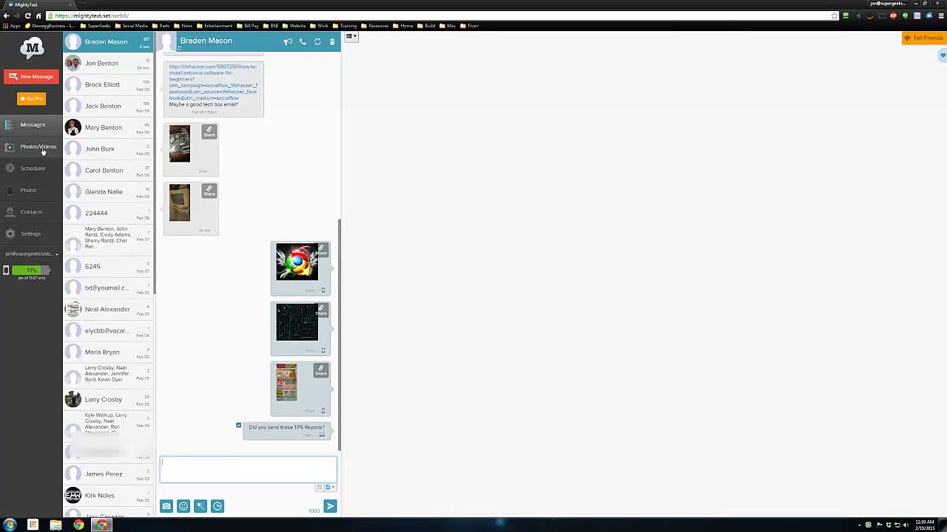
- Browse the Photos/Videos gallery thumbnails, then view the message Scheduler
left_click(38, 147)
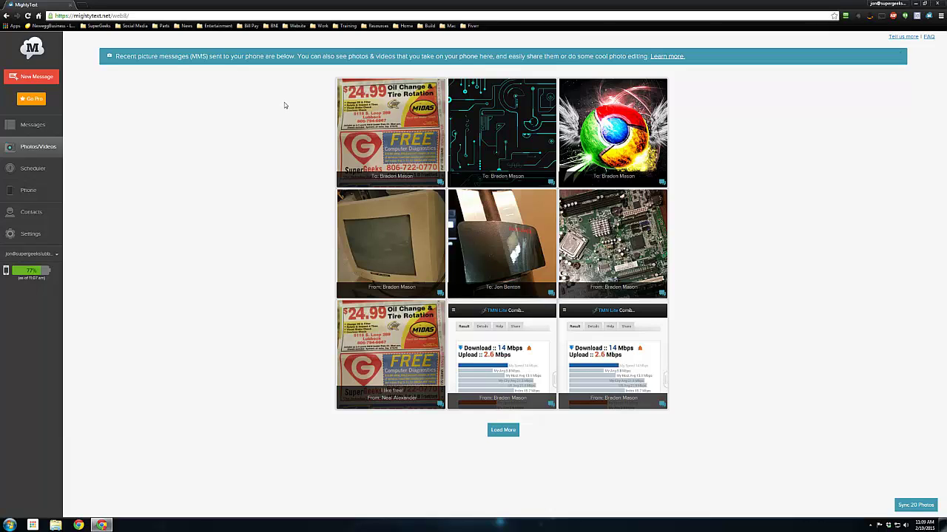
mouse_move(614, 122)
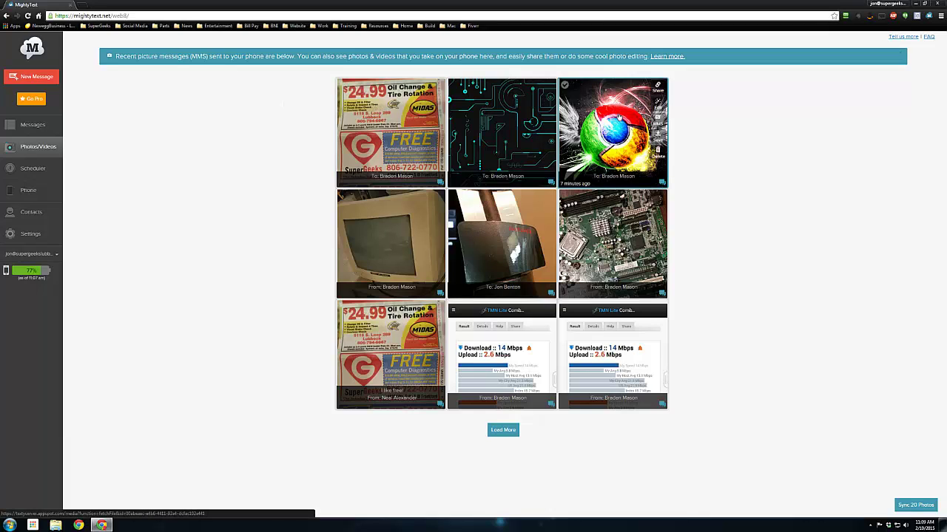
mouse_move(423, 146)
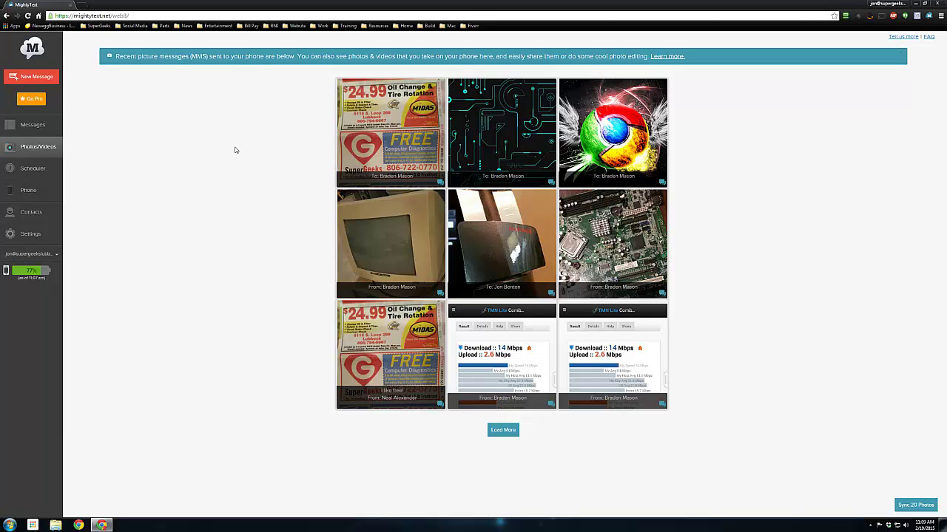
left_click(36, 169)
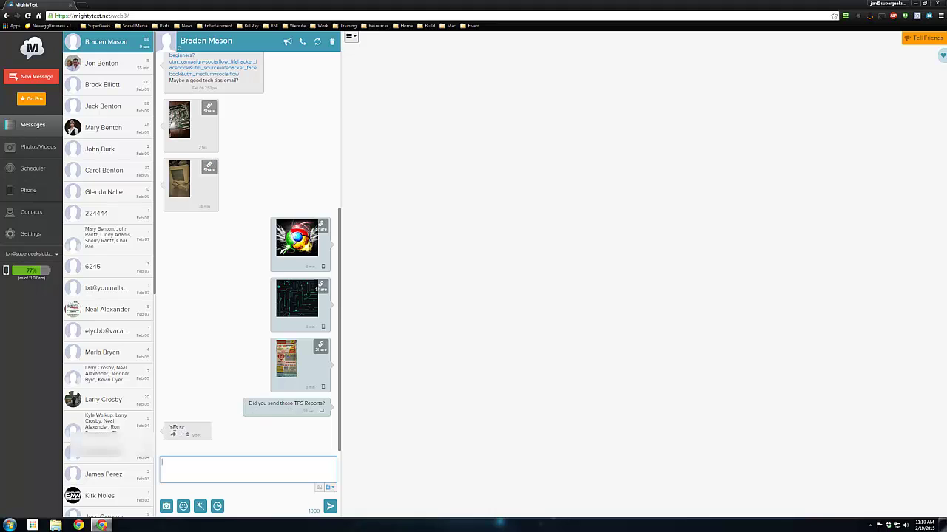
- Enter a ten-digit phone number on the Phone dialer's keypad
left_click(33, 193)
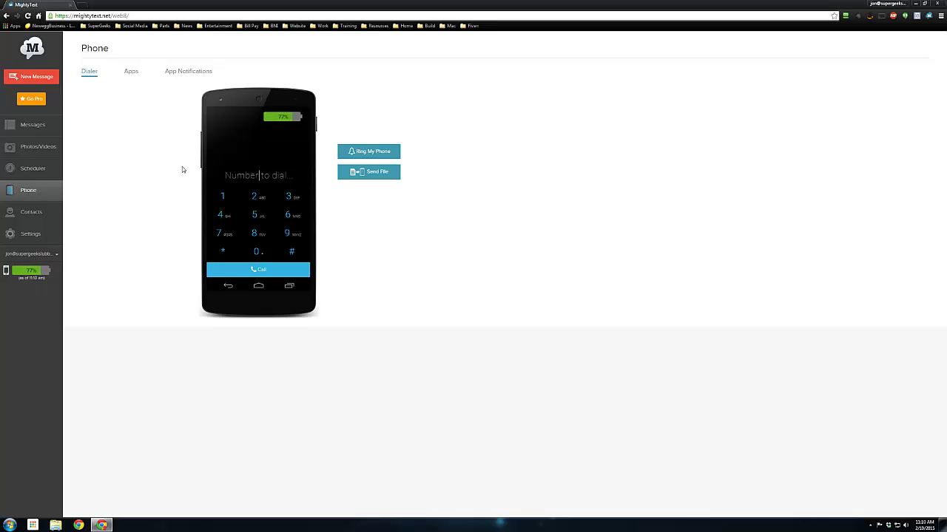
left_click(255, 234)
left_click(257, 253)
left_click(288, 216)
left_click(227, 234)
left_click(257, 197)
left_click(256, 197)
left_click(257, 252)
left_click(226, 234)
left_click(226, 235)
left_click(258, 253)
- Browse Contacts, try texting a contact, dismiss the invalid-number alert, and close the empty New Message panel
left_click(40, 214)
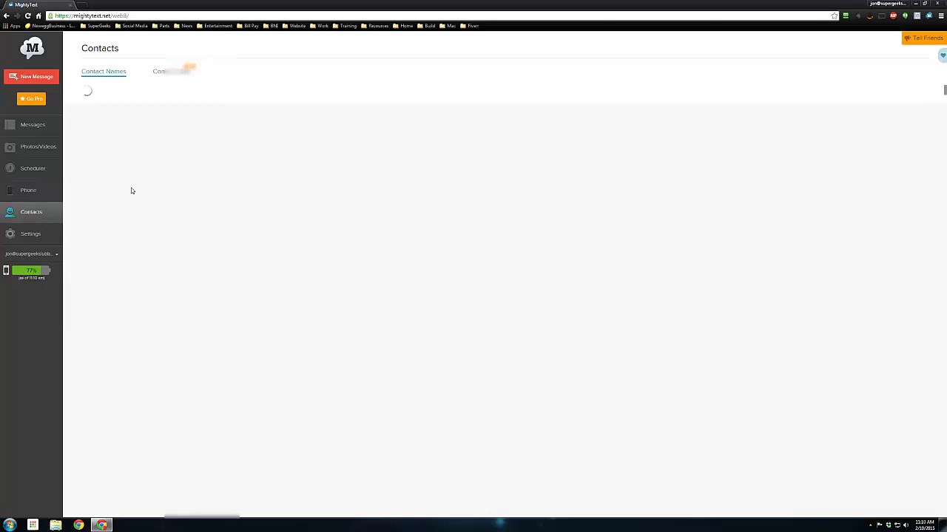
scroll(141, 293, "down", 6)
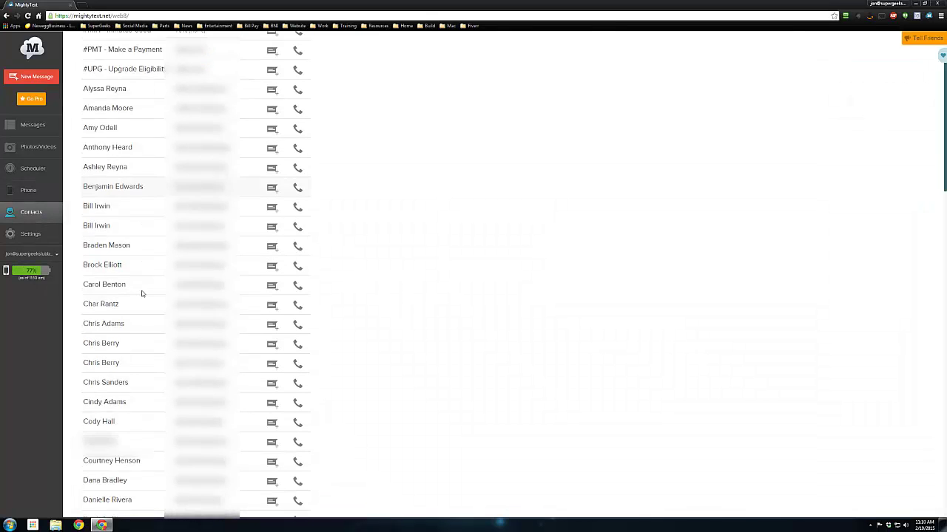
scroll(142, 296, "down", 3)
scroll(142, 297, "up", 9)
left_click(272, 259)
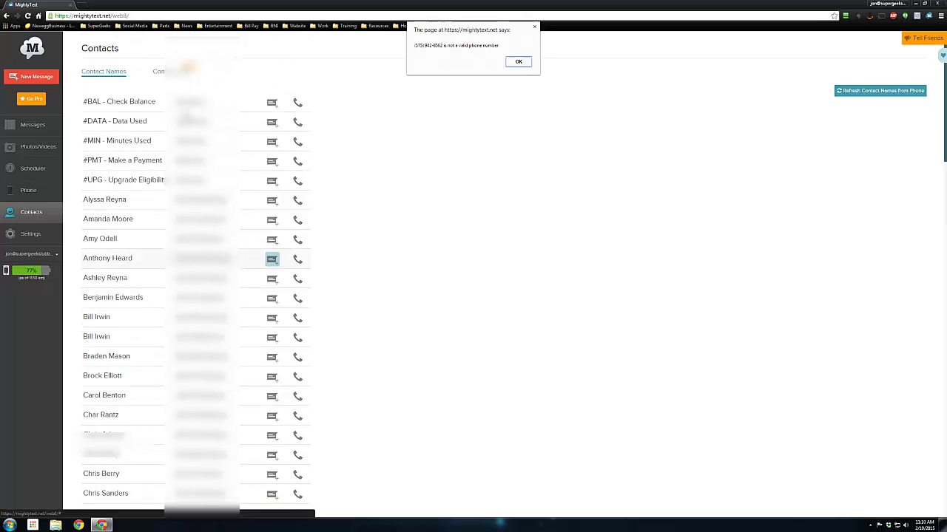
left_click(519, 63)
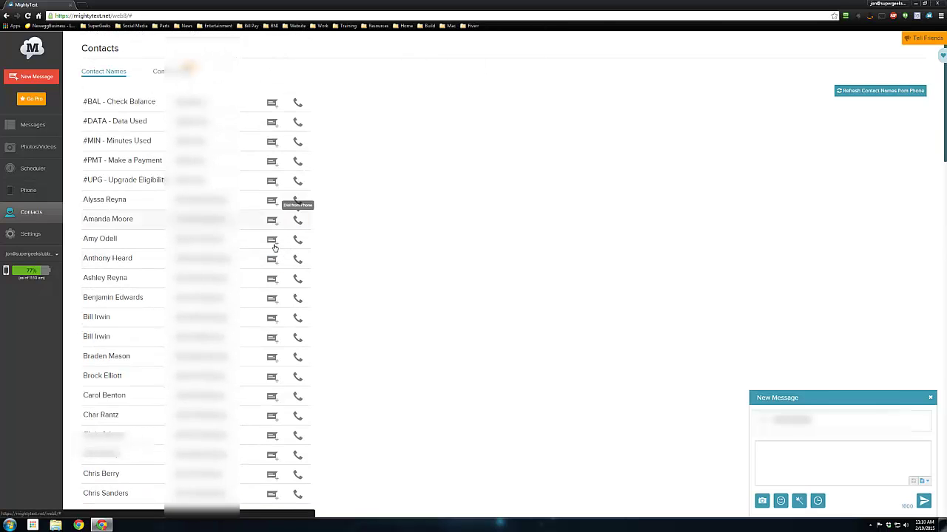
left_click(931, 397)
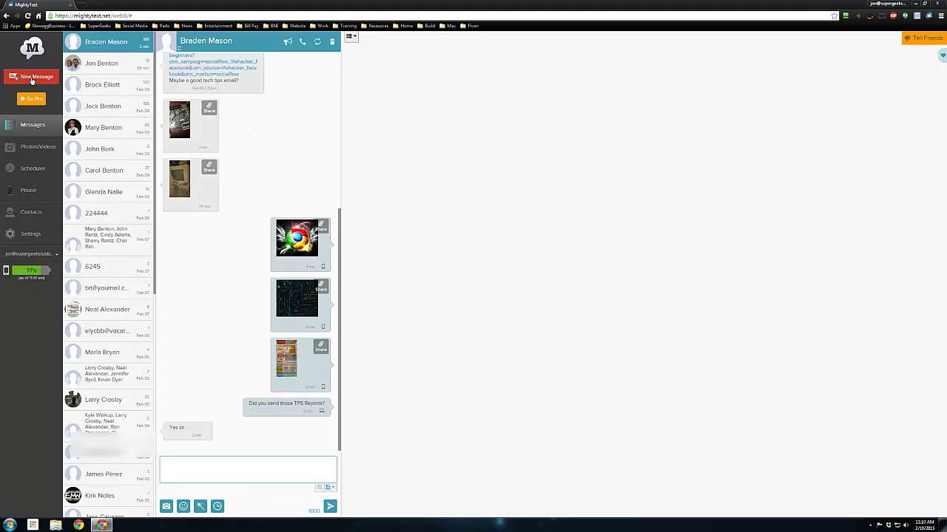
- Send the contact a new text asking them to call and say we are on the way
left_click(31, 79)
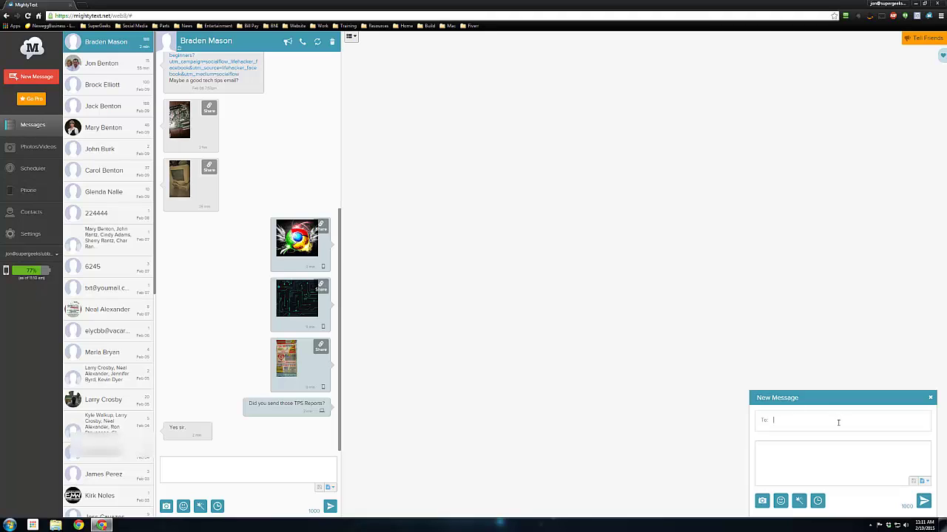
type("braden")
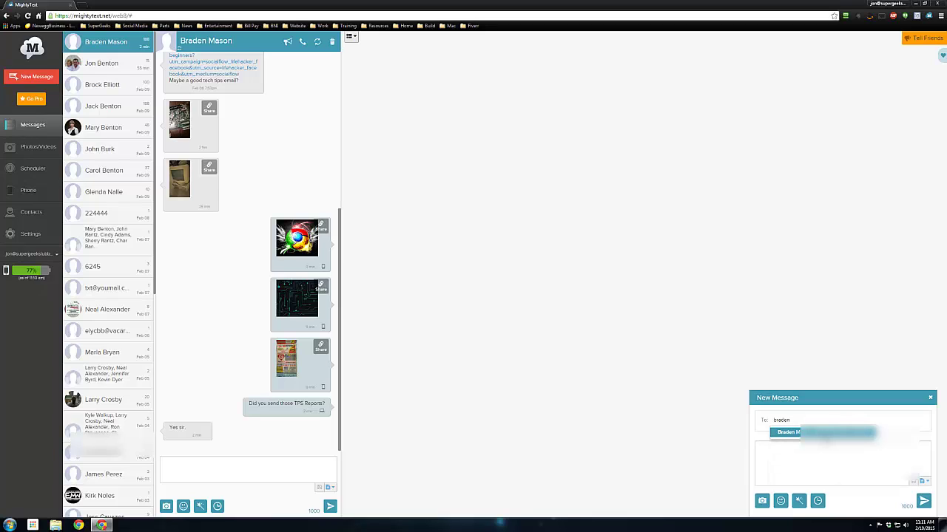
key("Return")
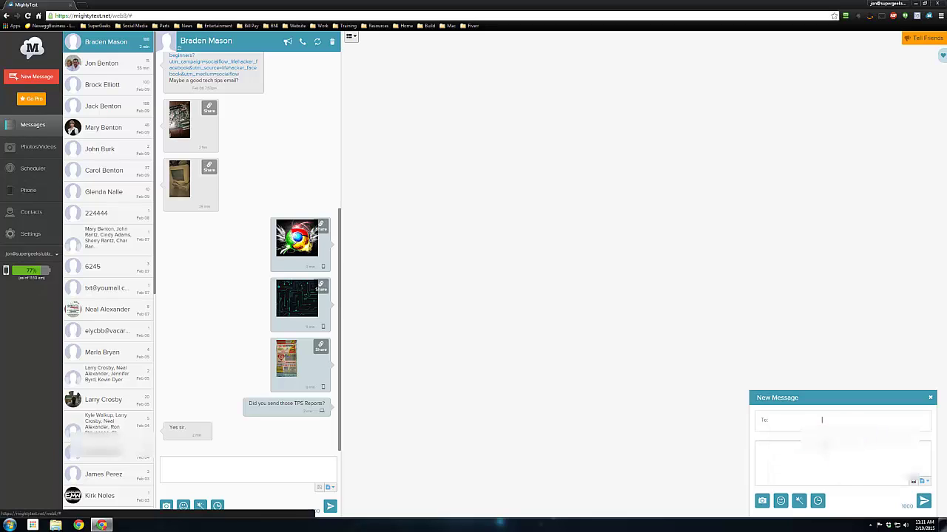
left_click(793, 470)
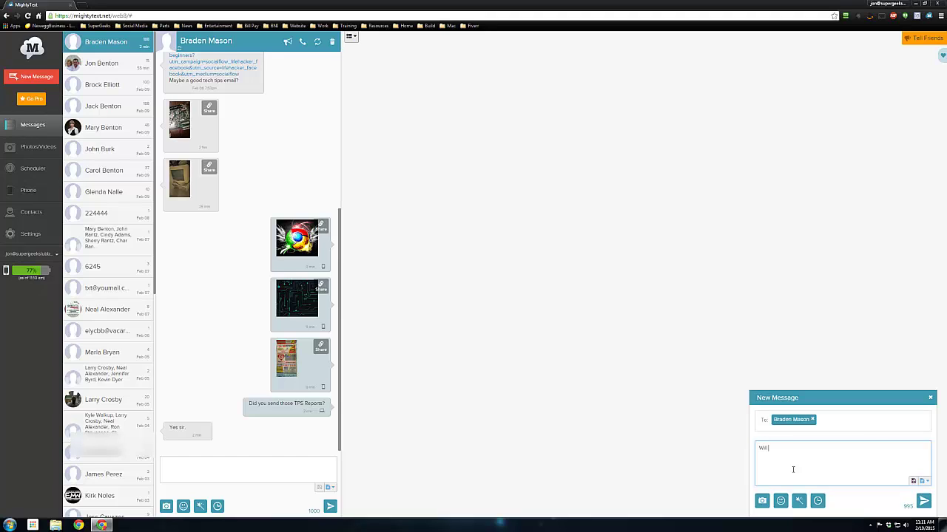
type("Will you ca")
type("n the way")
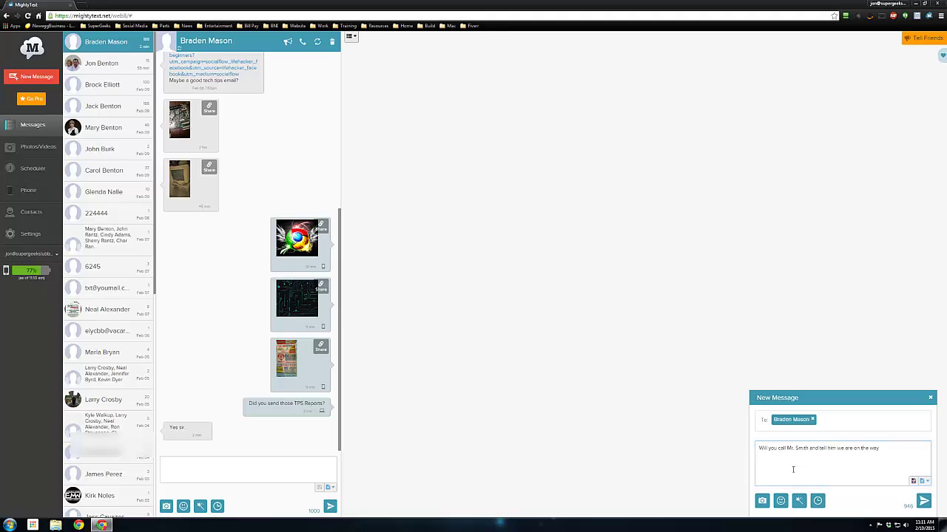
key("Return")
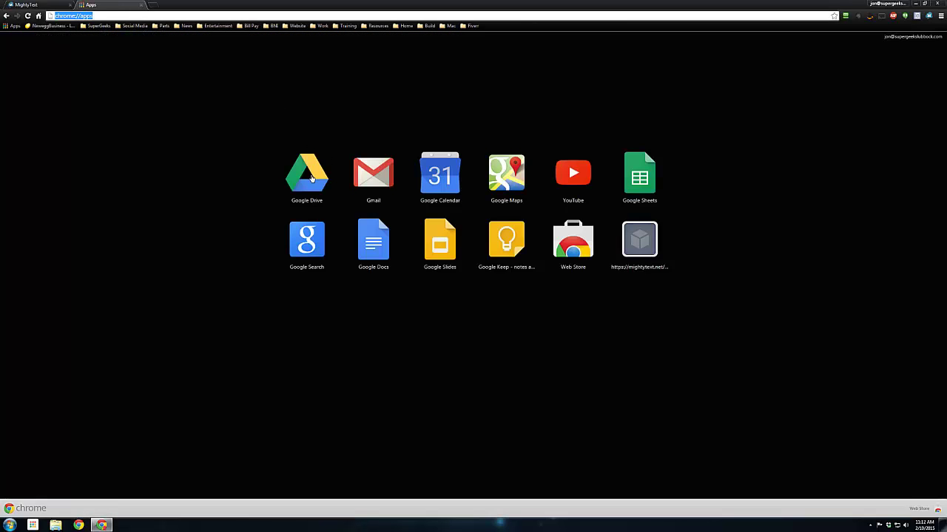
- Open Google Search from Chrome's Apps page and type 'computer repair'
left_click(374, 424)
left_click(311, 259)
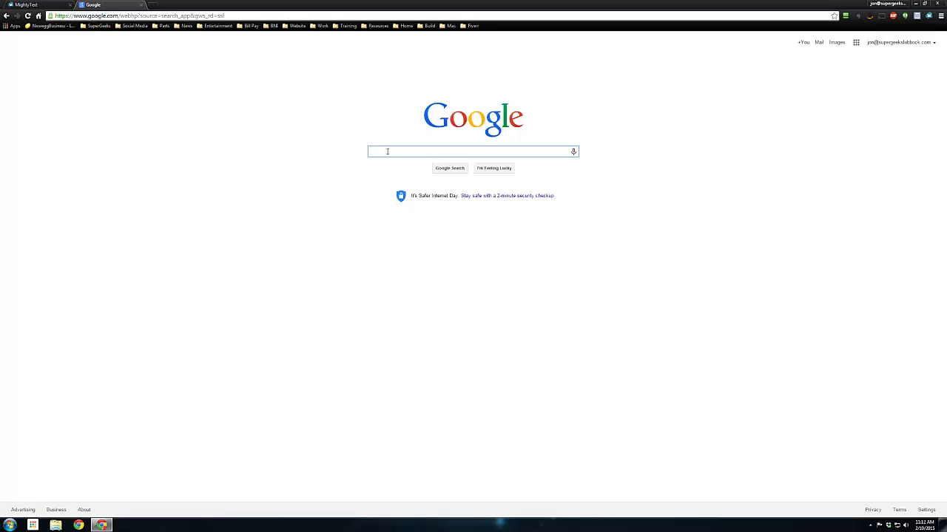
type("computer repair")
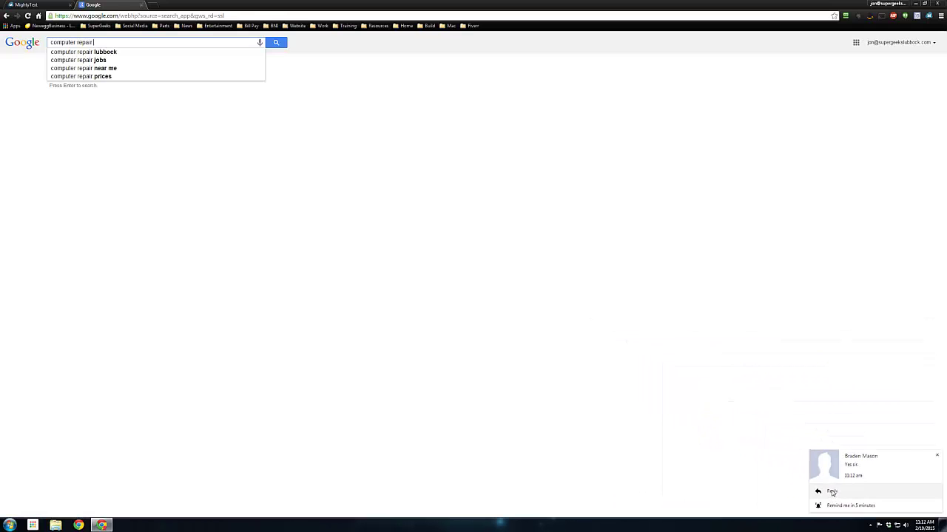
- Read the reply from its desktop notification, close the popup chat, and return to MightyText
left_click(831, 492)
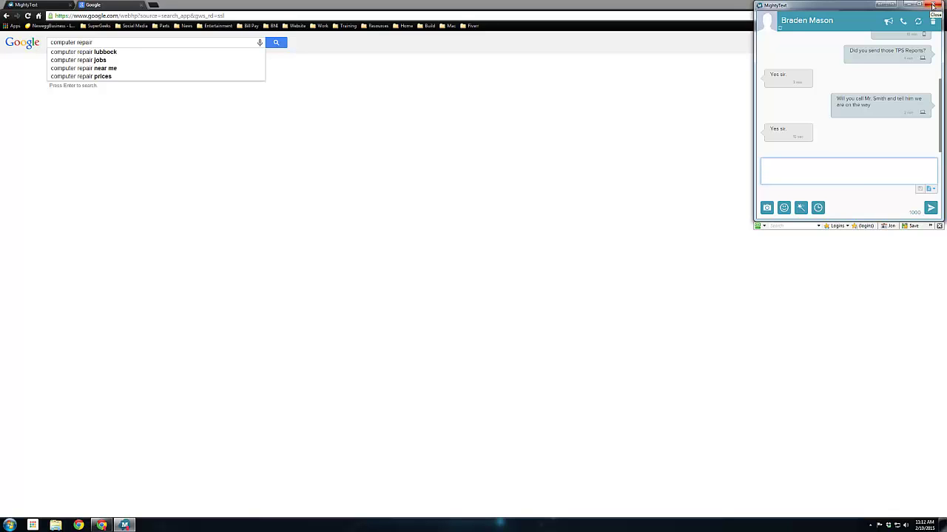
left_click(933, 6)
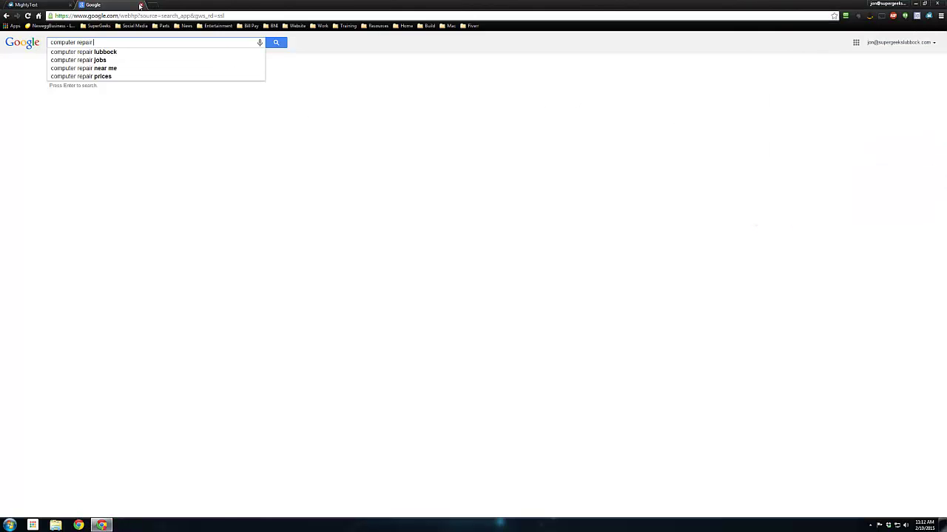
key("ctrl+shift+Tab")
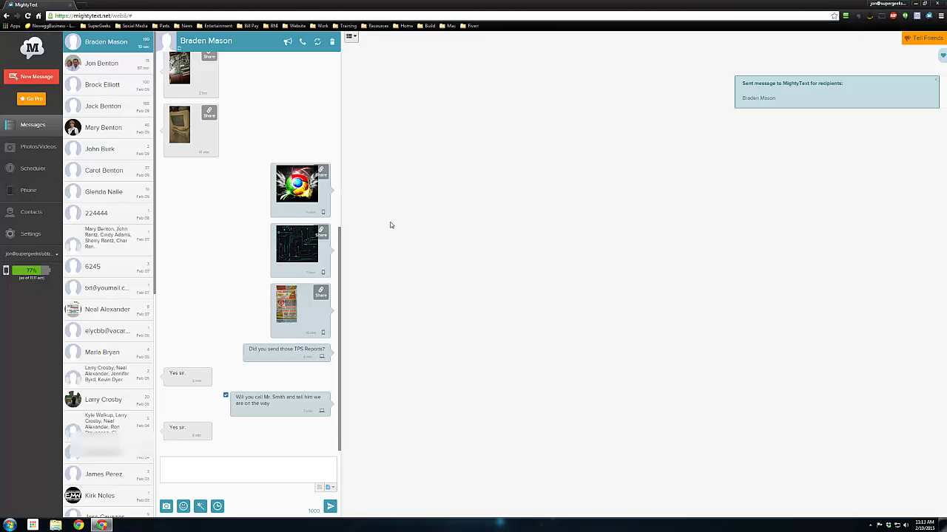
- View the Notifications settings, dismiss the sent-message toast, and return to the Messages conversation
left_click(19, 241)
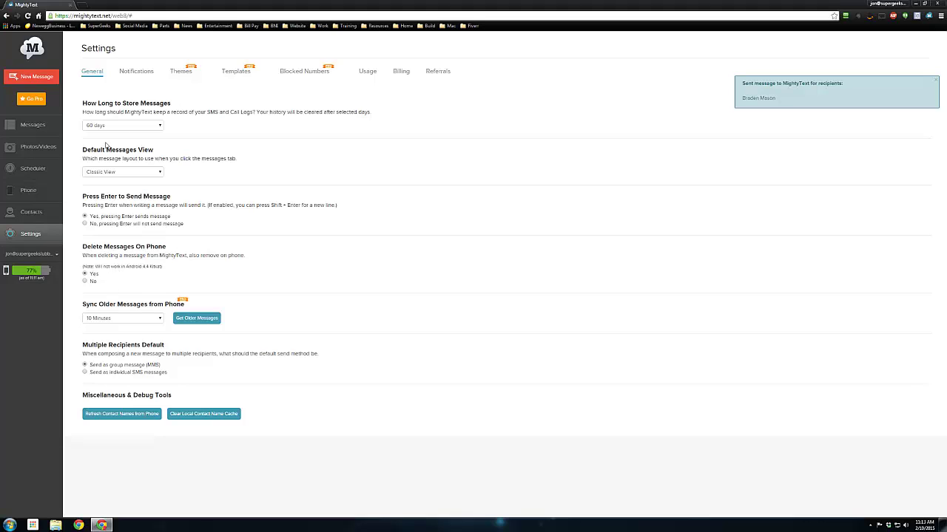
left_click(141, 74)
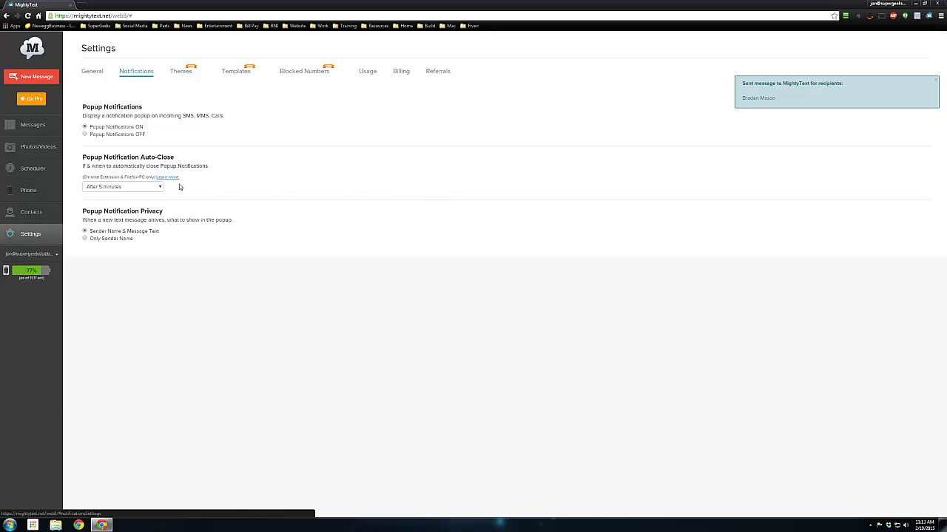
left_click(937, 81)
left_click(35, 134)
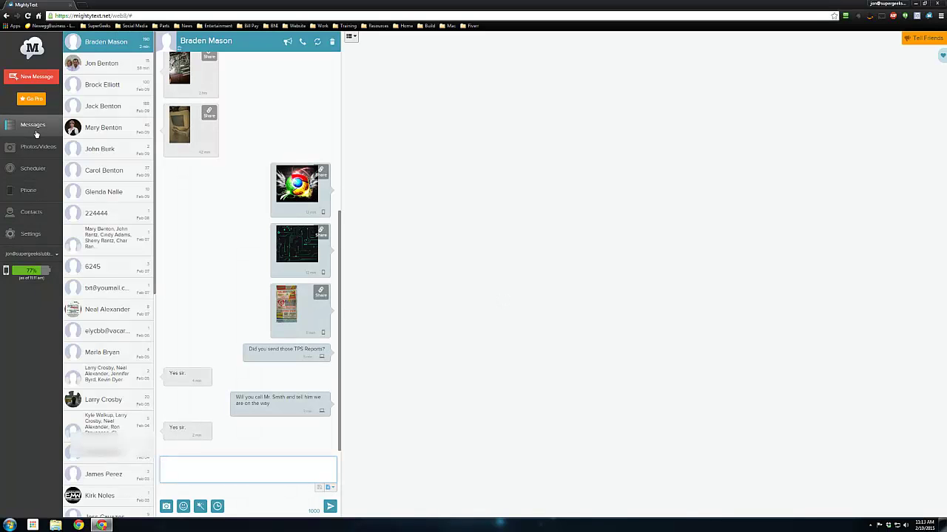
- Start a new message addressed to three contacts chosen from the suggestions
left_click(49, 79)
type("bra")
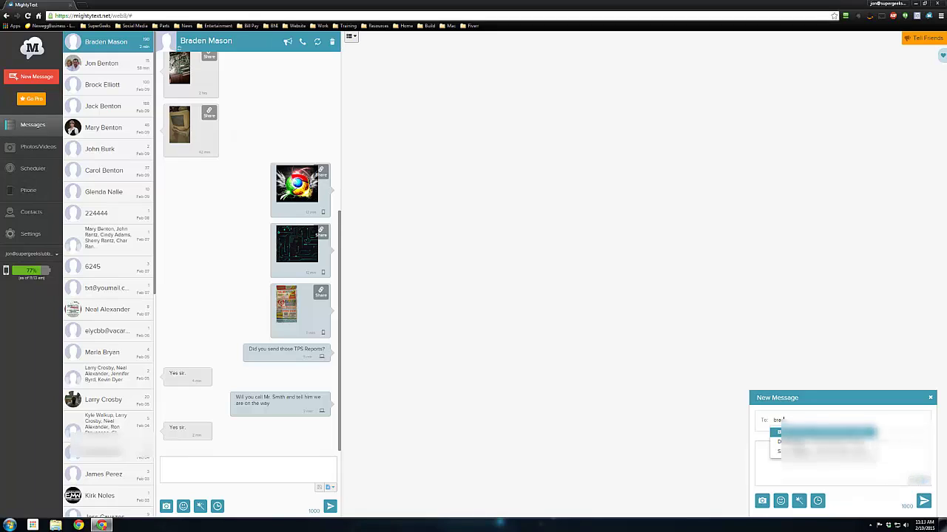
key("Return")
type("bro")
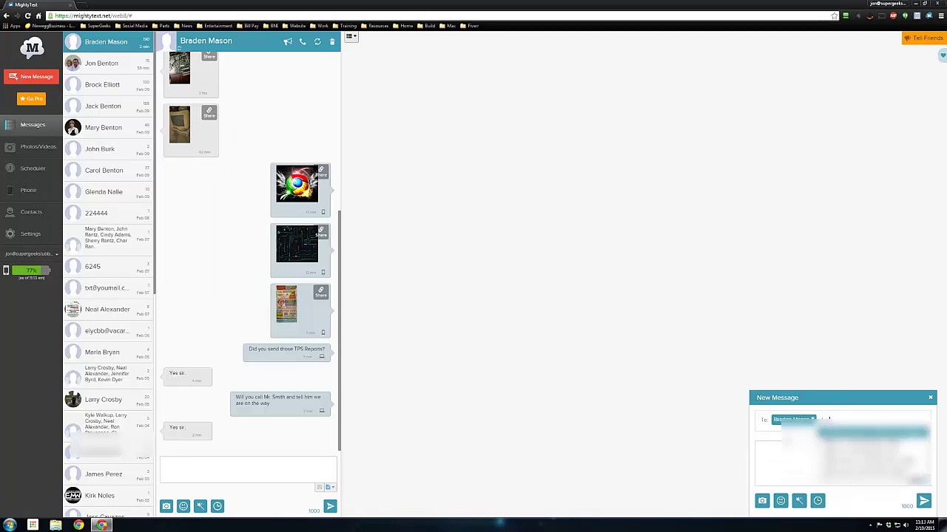
key("Return")
type("jack")
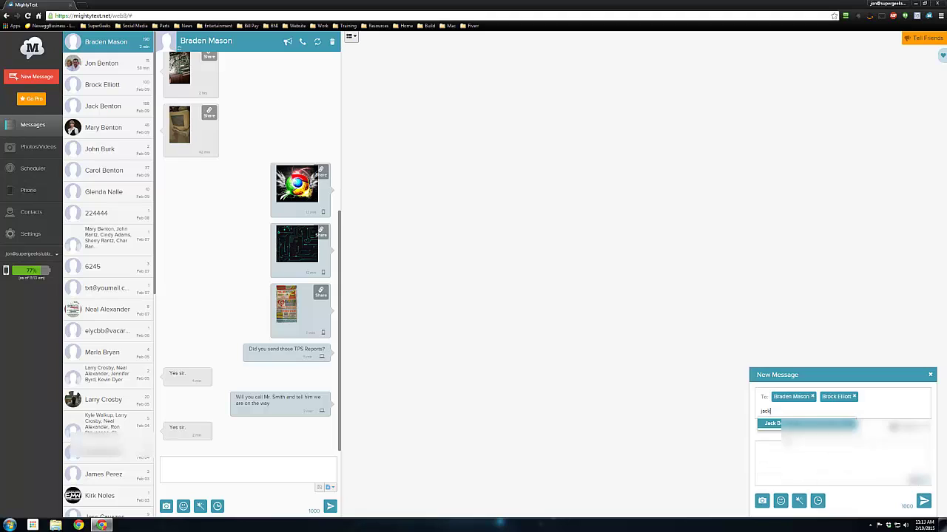
key("Return")
- Write 'See you all tomorrow' and keep the message set to send as a group
left_click(779, 451)
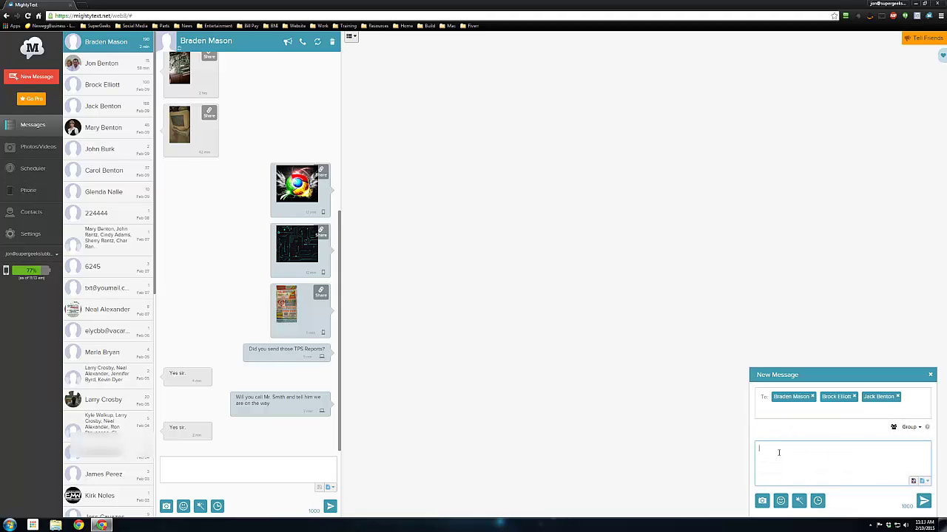
type("See you all tomorrow")
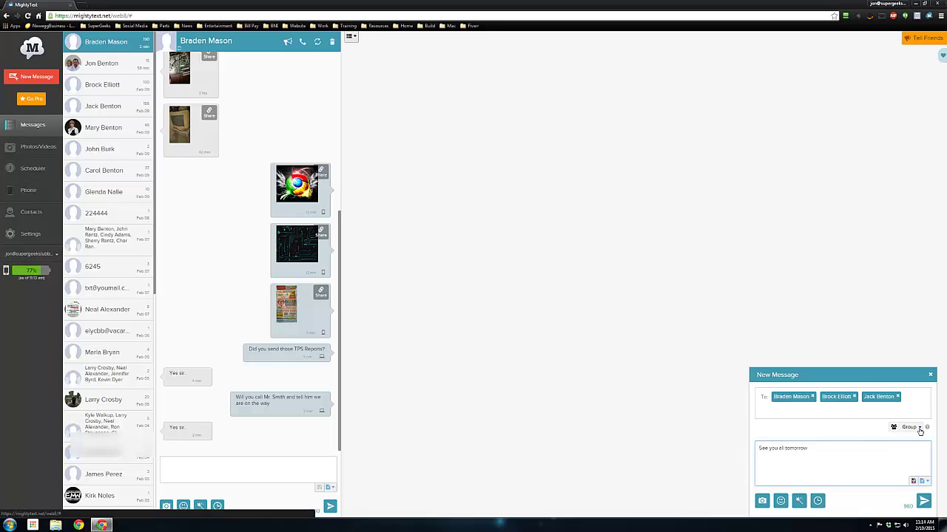
left_click(920, 429)
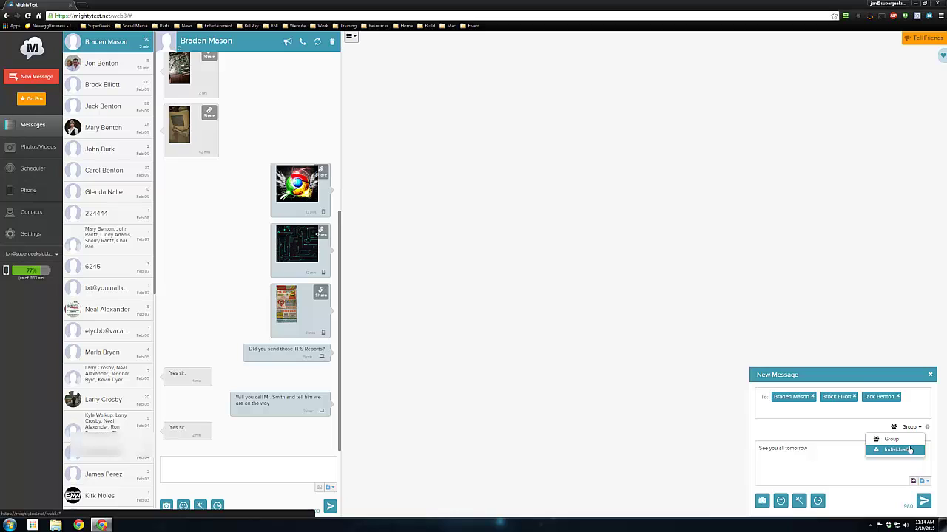
left_click(818, 477)
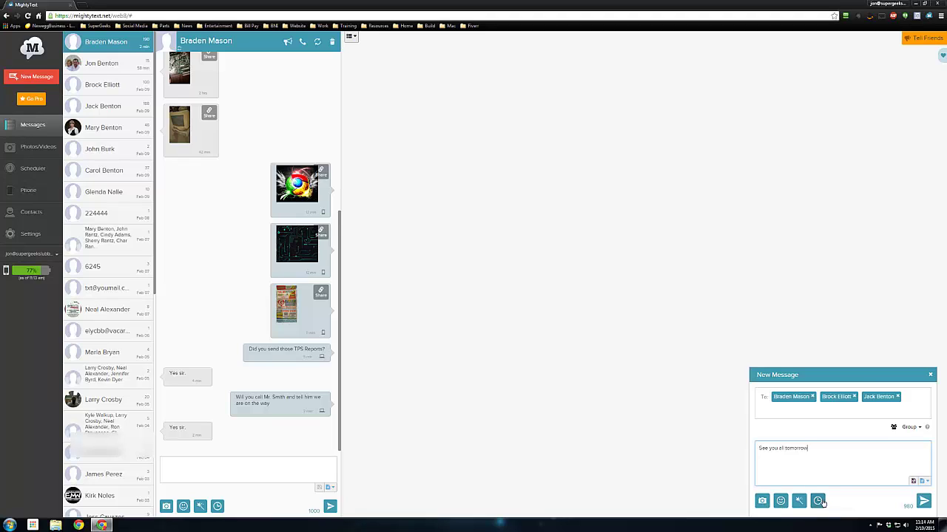
- Discard the unsent group message and minimize Chrome to show the desktop
left_click(930, 375)
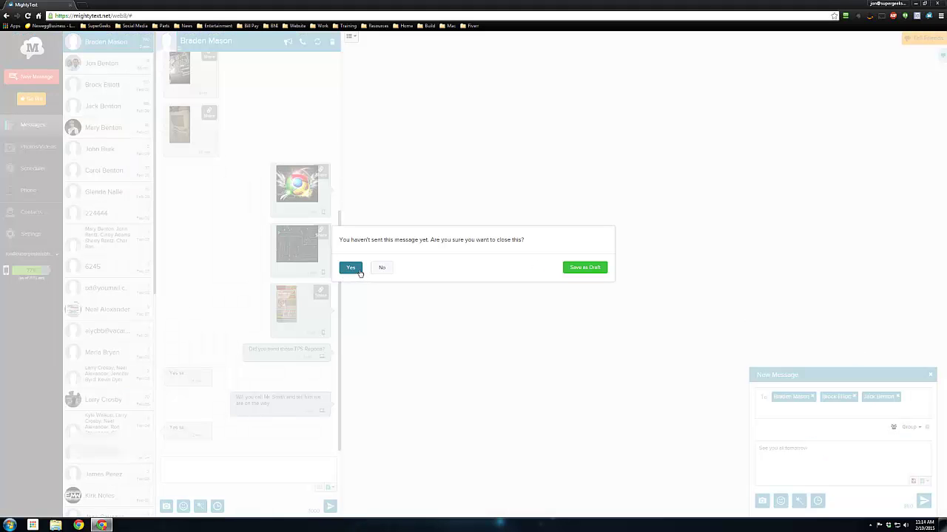
left_click(354, 268)
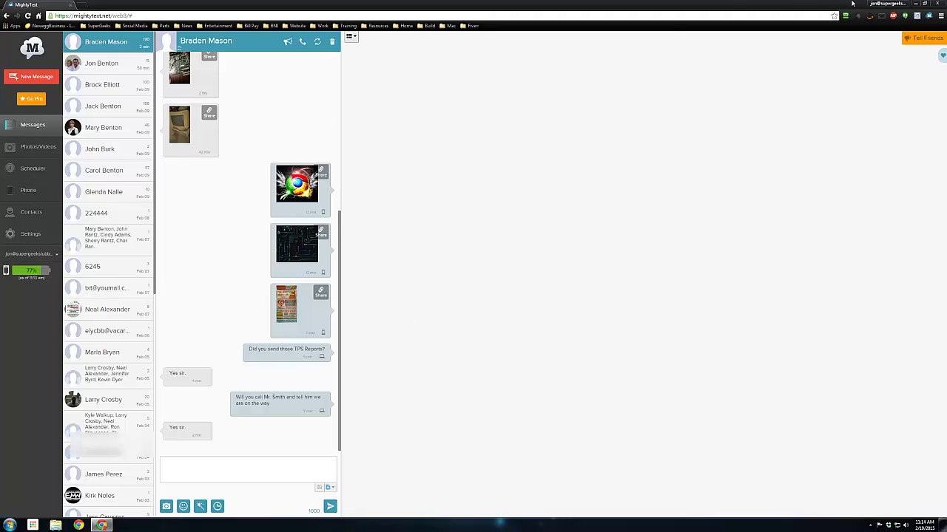
left_click(914, 4)
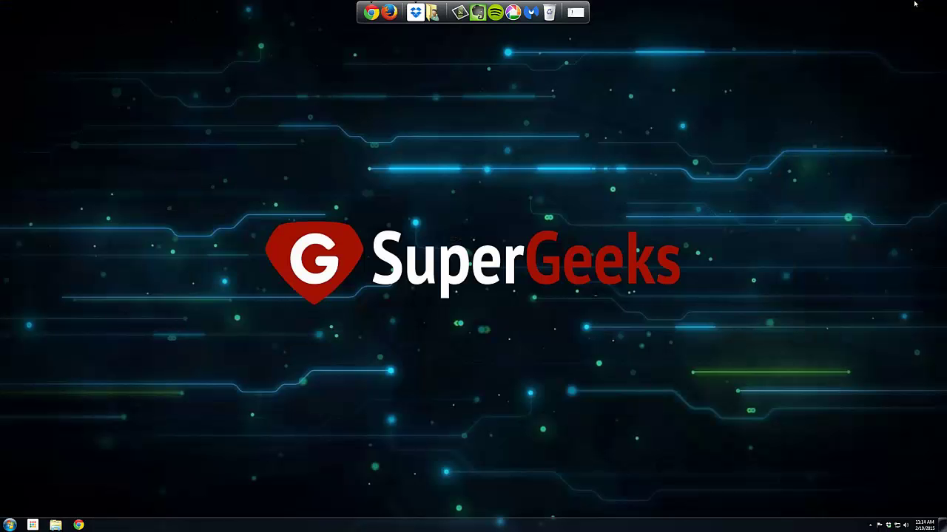